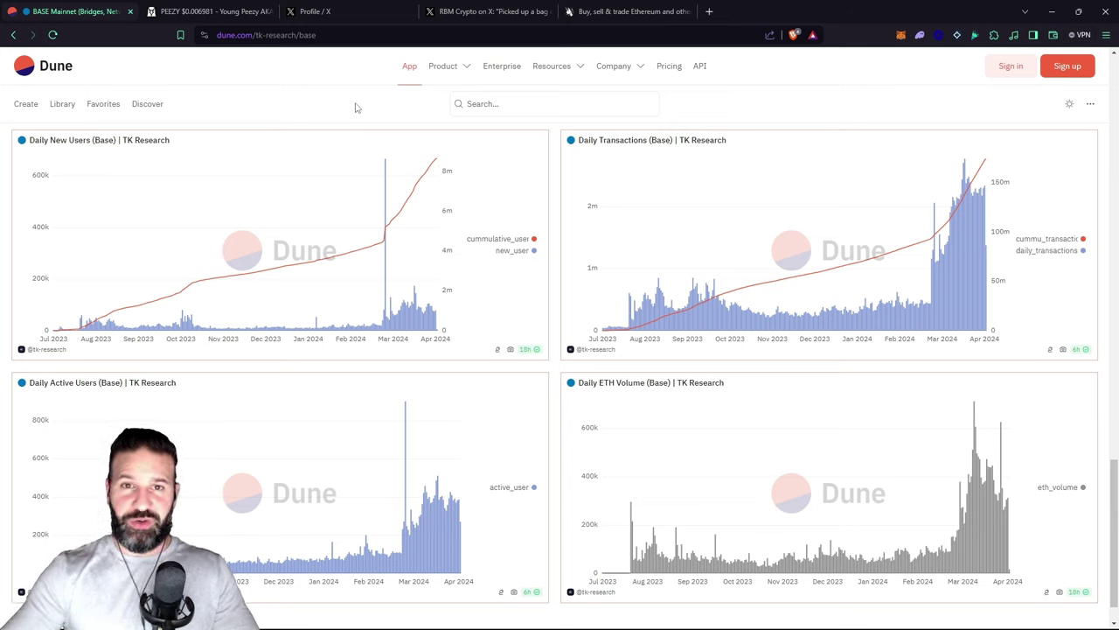
# Review the X post about buying $PEEZY and compare it with the PEEZY/WETH chart on DEX Screener.
pyautogui.click(468, 12)
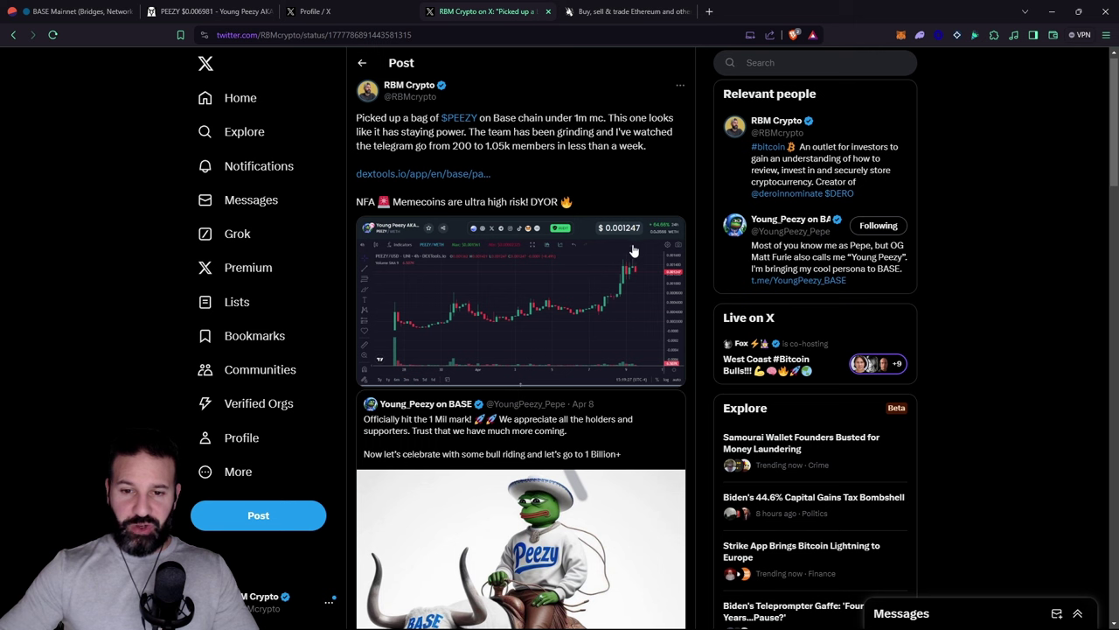
pyautogui.click(201, 11)
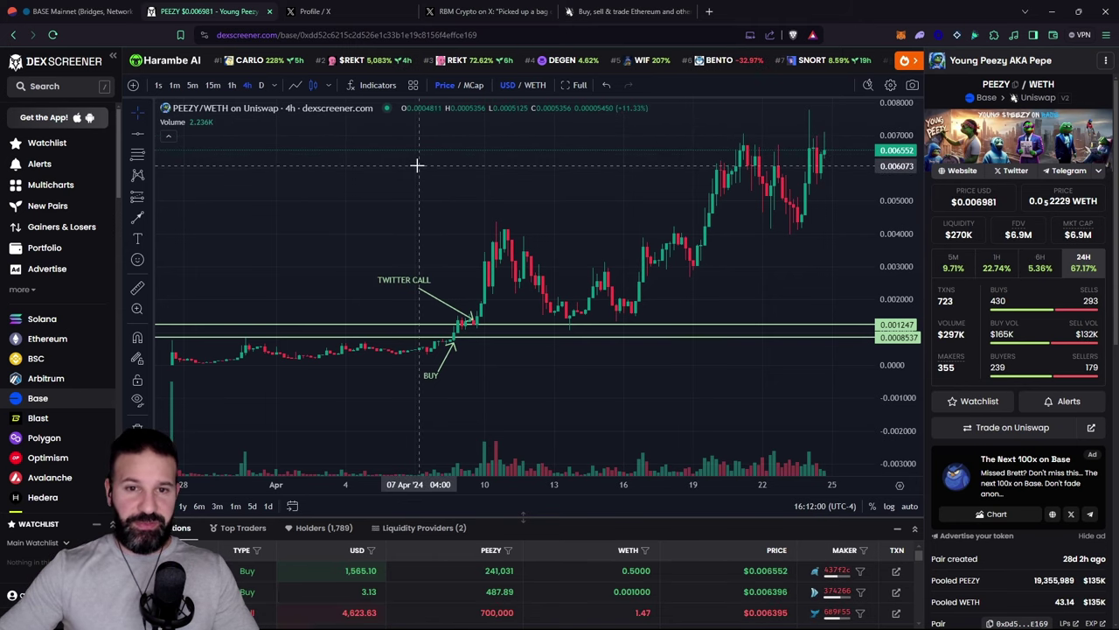
pyautogui.click(499, 16)
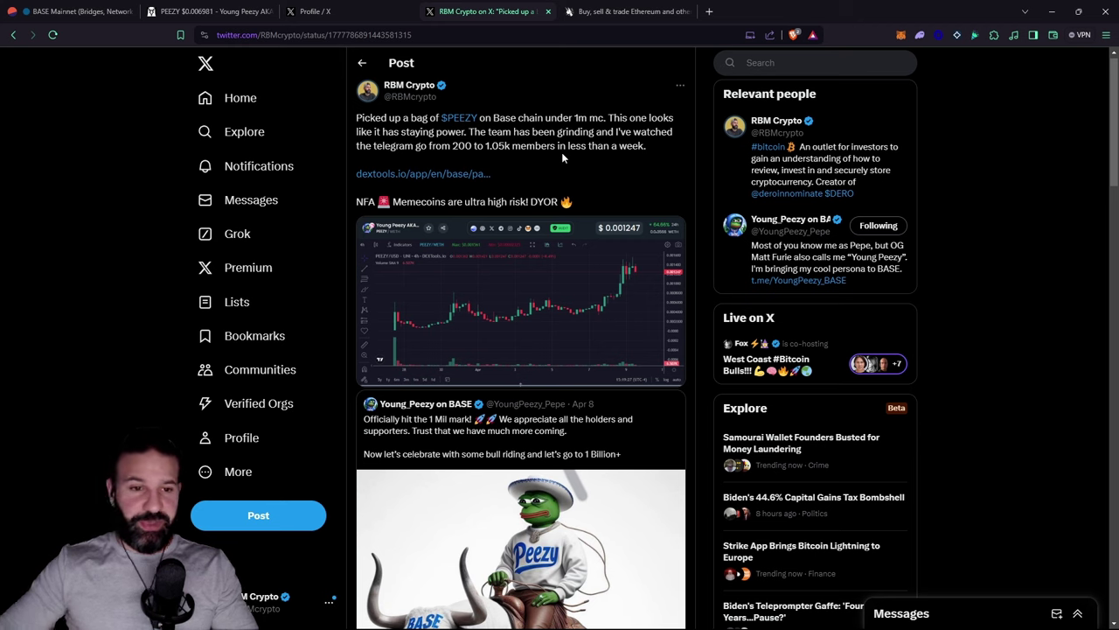
# Switch to the Dune dashboard for Base and examine the daily new users, active users and transactions charts.
pyautogui.click(40, 11)
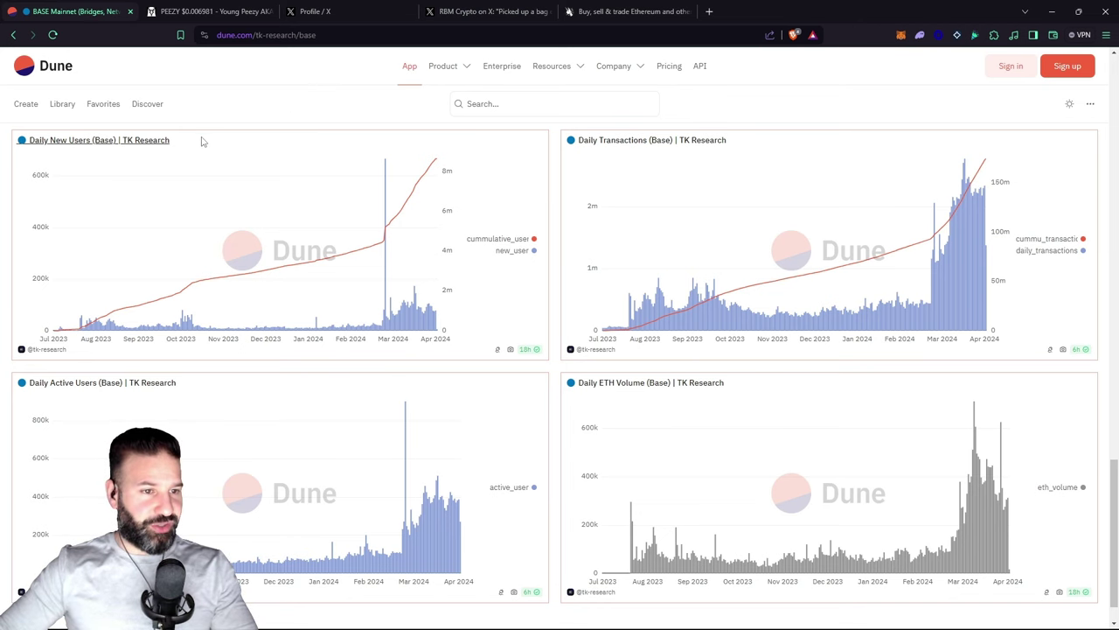
pyautogui.moveTo(137, 180)
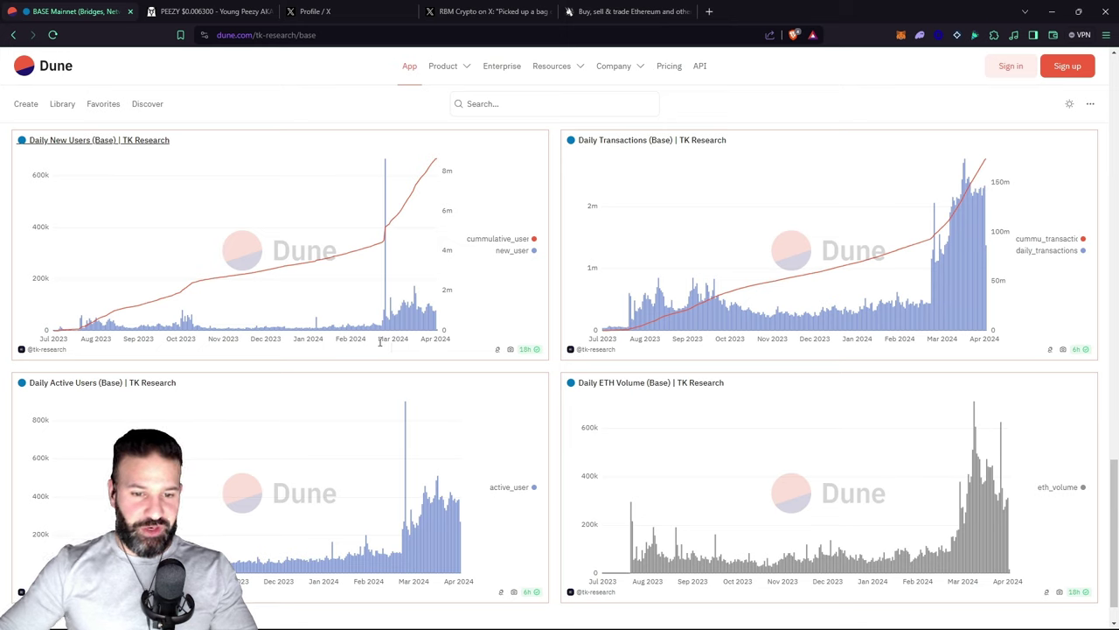
pyautogui.moveTo(383, 326)
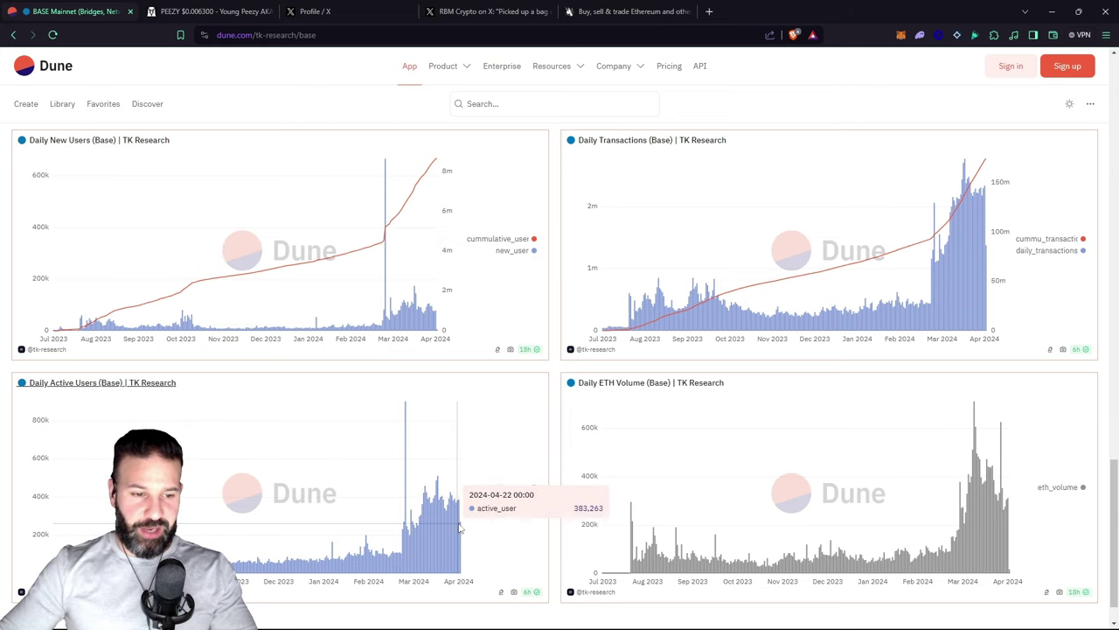
pyautogui.moveTo(425, 481)
pyautogui.moveTo(99, 200)
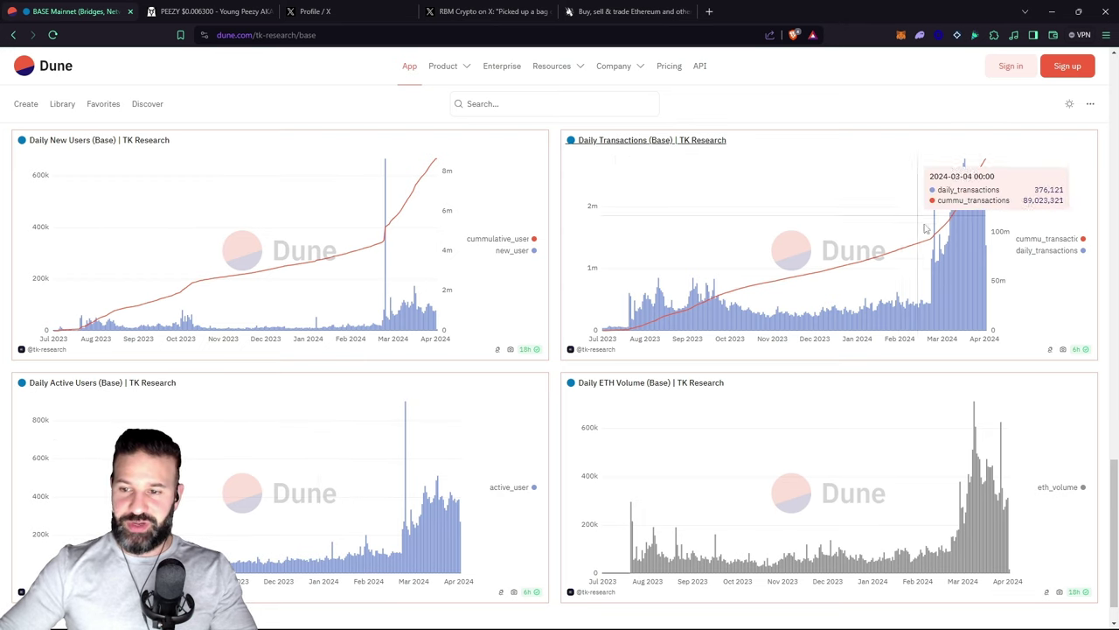
pyautogui.moveTo(936, 273)
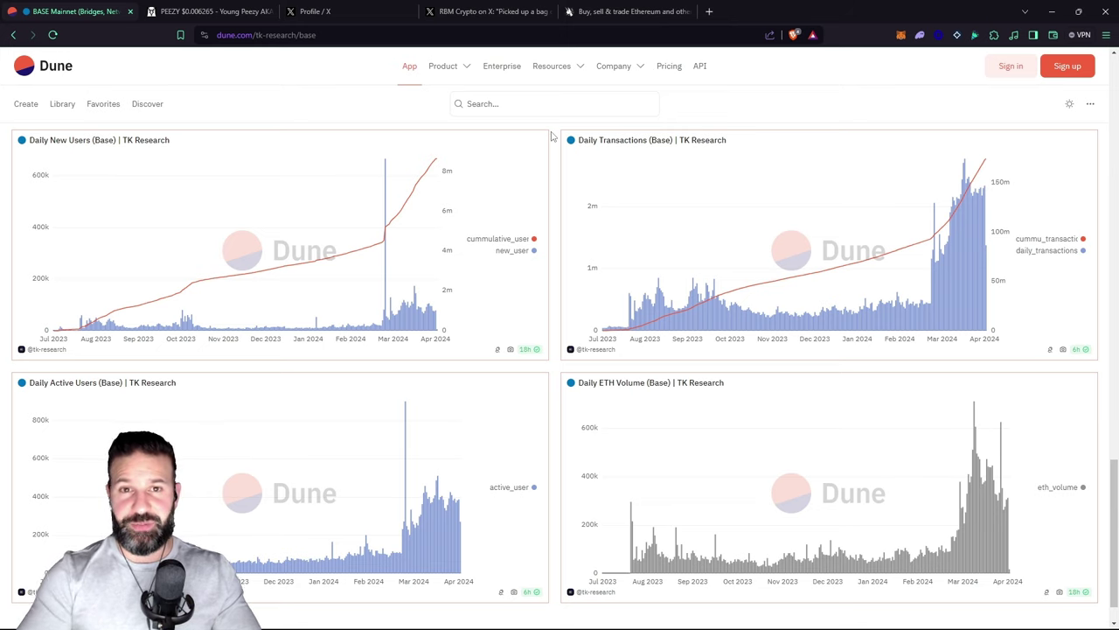
# Add Base Mainnet to MetaMask from the popular custom networks, keep Ethereum Mainnet selected, and return to the Base bridge.
pyautogui.click(900, 36)
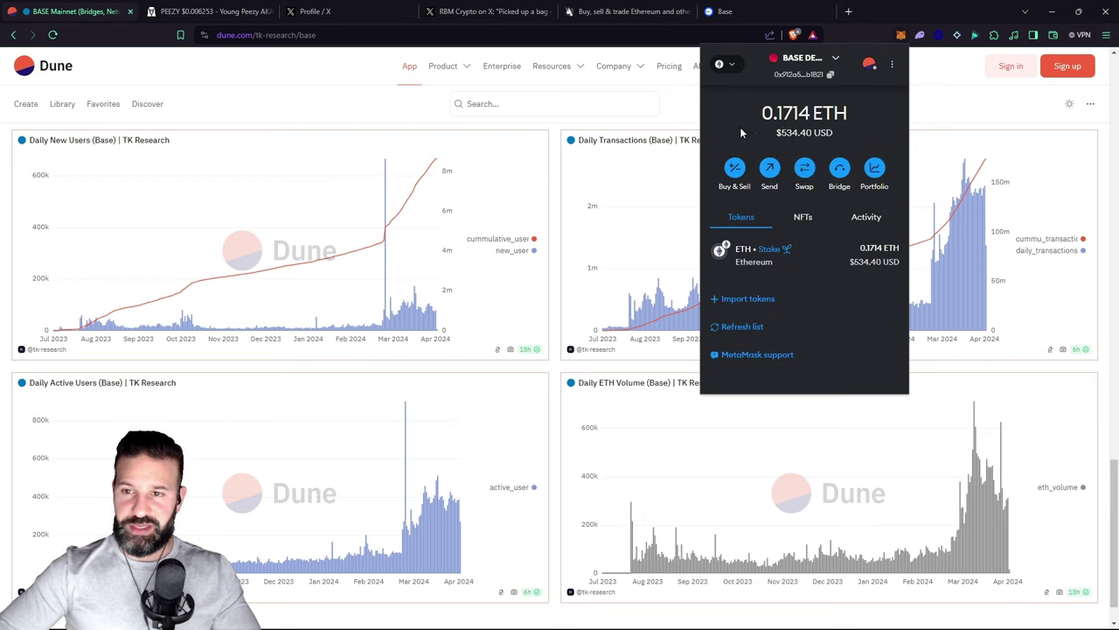
pyautogui.click(729, 66)
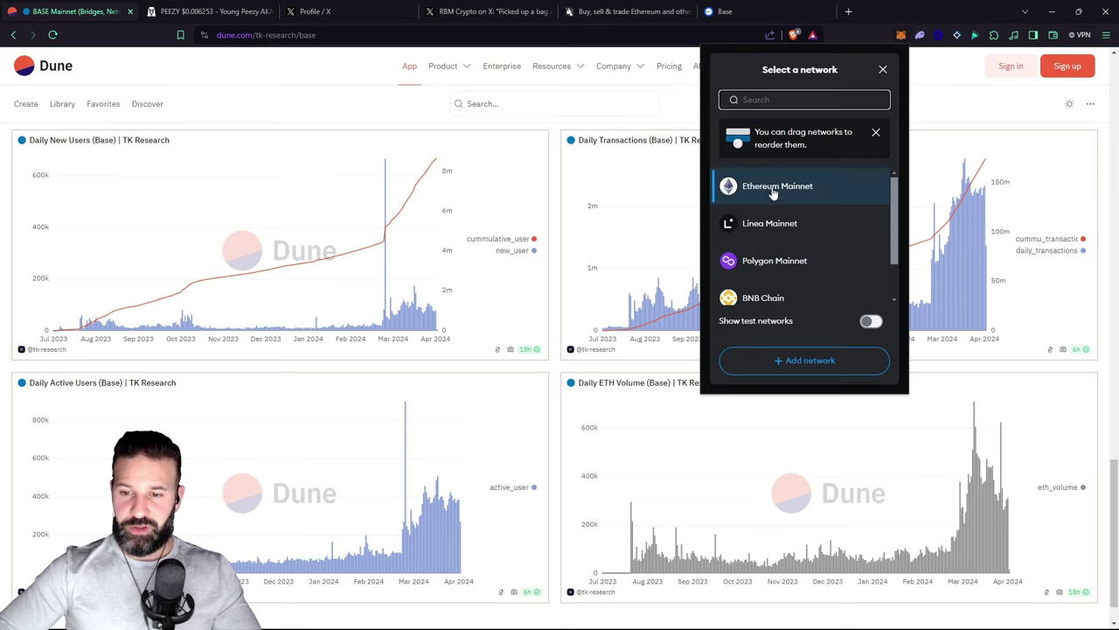
pyautogui.scroll(-2, 773, 194)
pyautogui.click(795, 359)
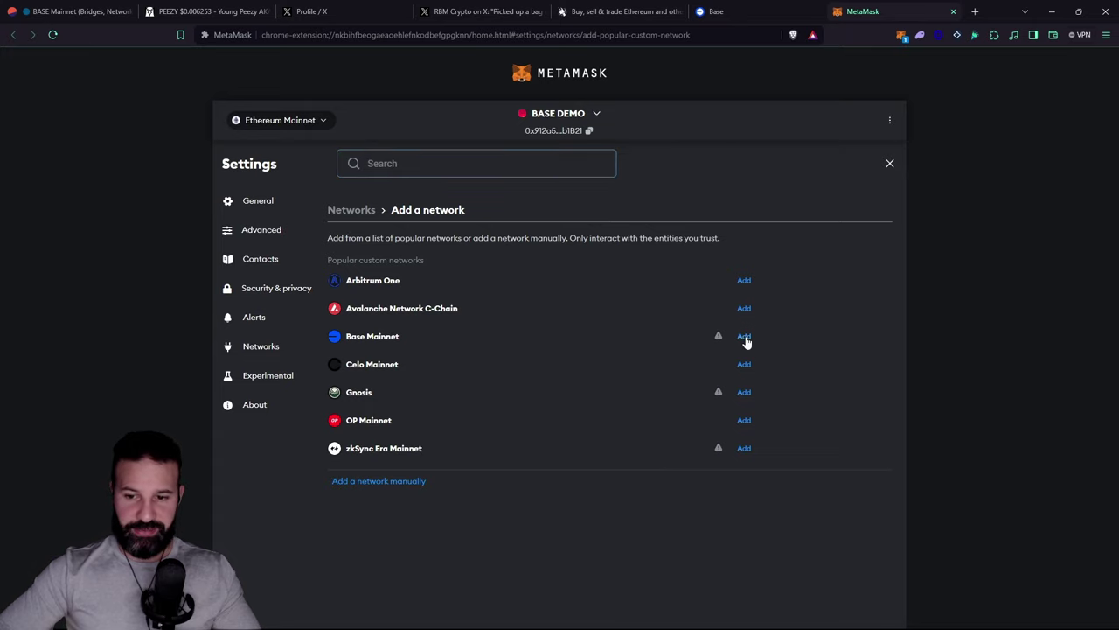
pyautogui.click(744, 338)
pyautogui.click(616, 488)
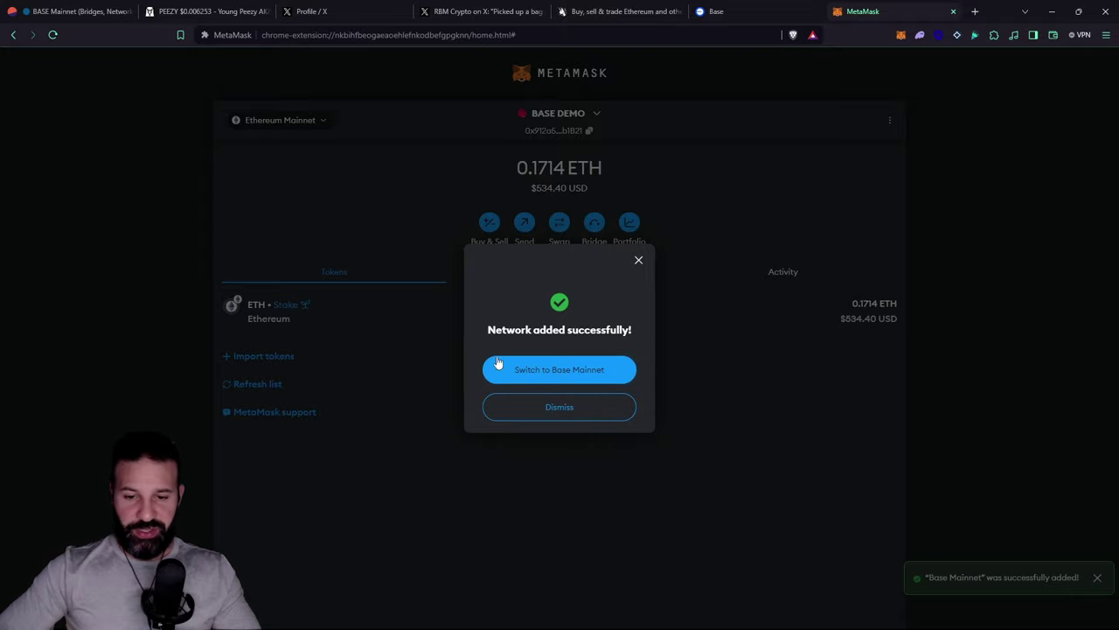
pyautogui.click(585, 408)
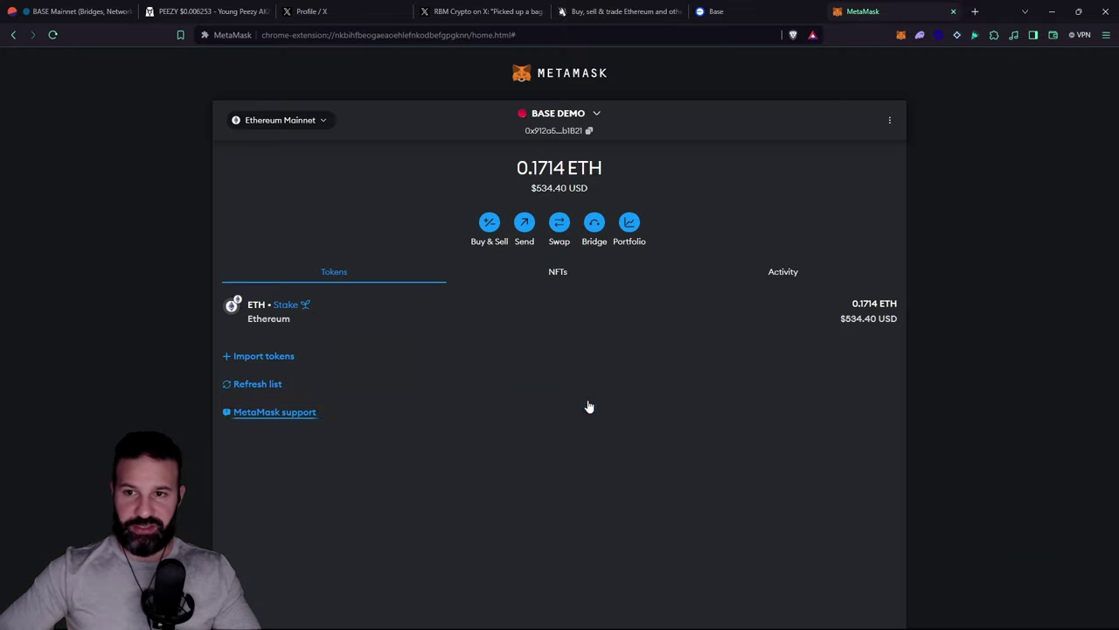
pyautogui.click(953, 12)
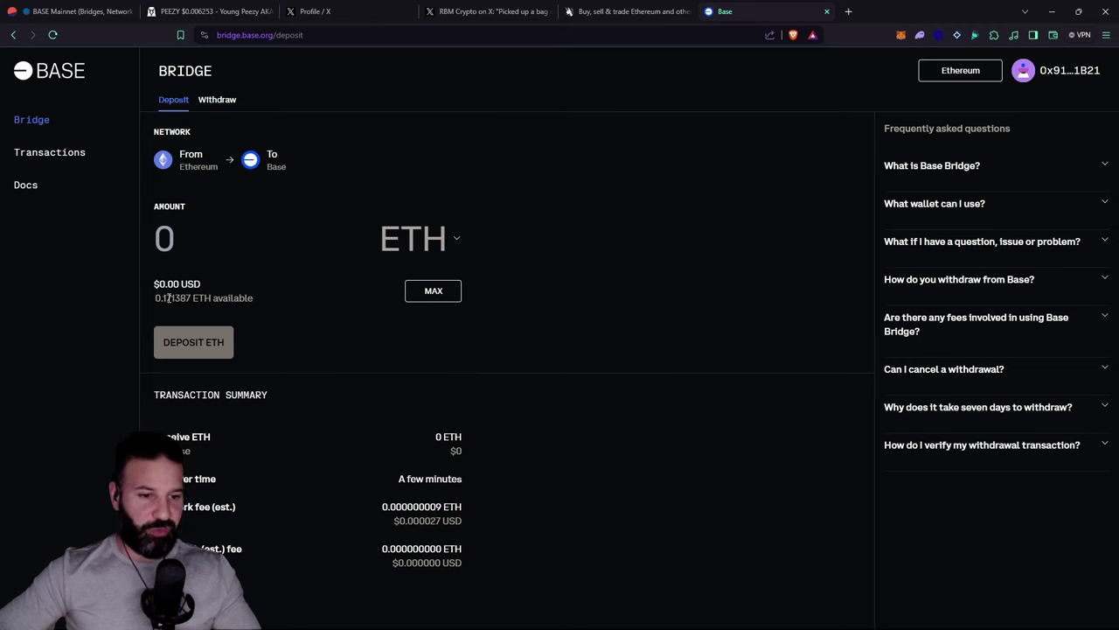
# Deposit 0.05 ETH from Ethereum to Base, approve it in the wallet, and open the bridge's transaction history.
pyautogui.click(187, 247)
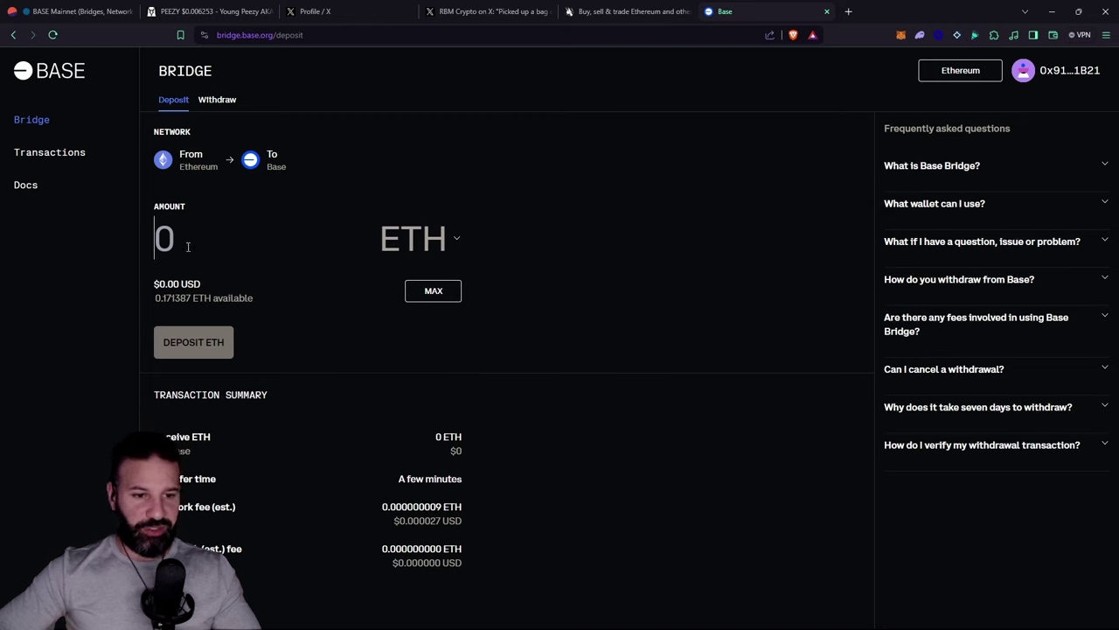
pyautogui.write('0.05')
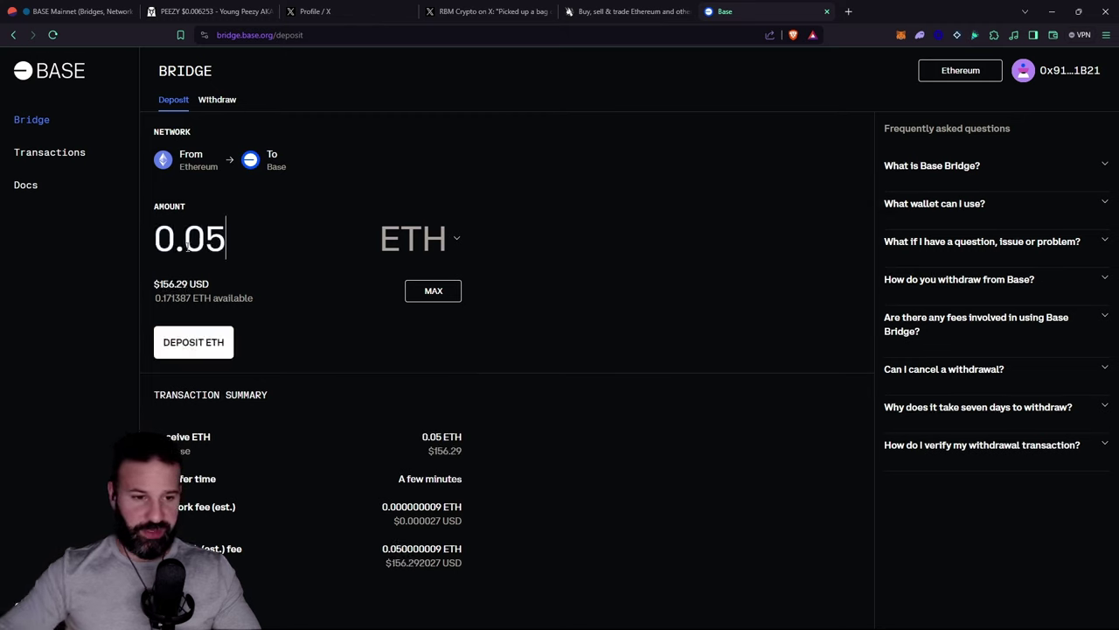
pyautogui.click(193, 344)
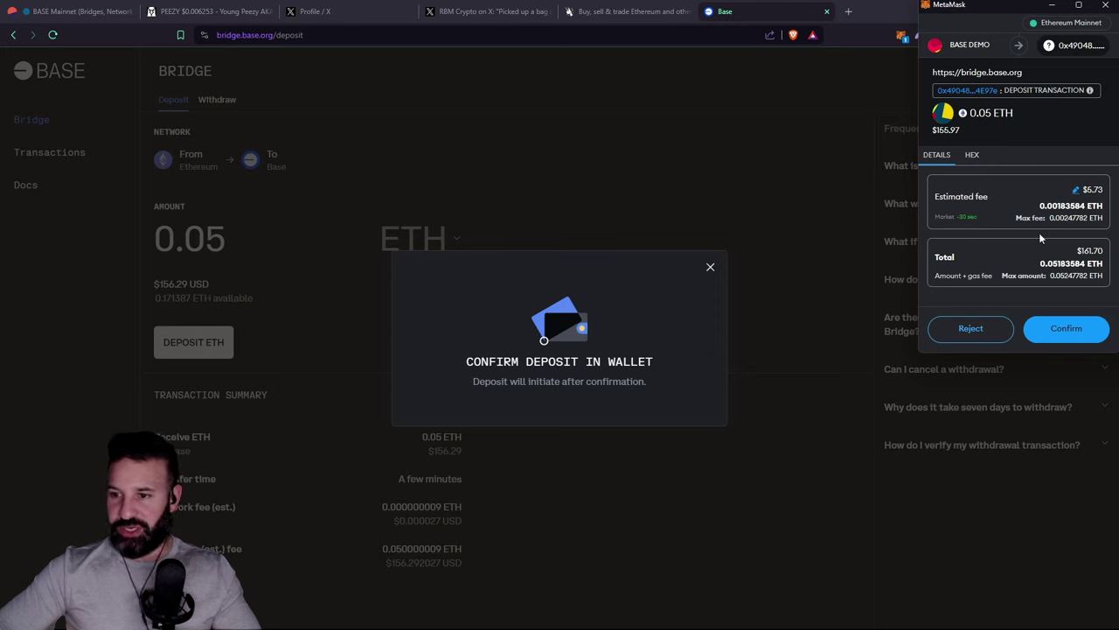
pyautogui.click(1066, 328)
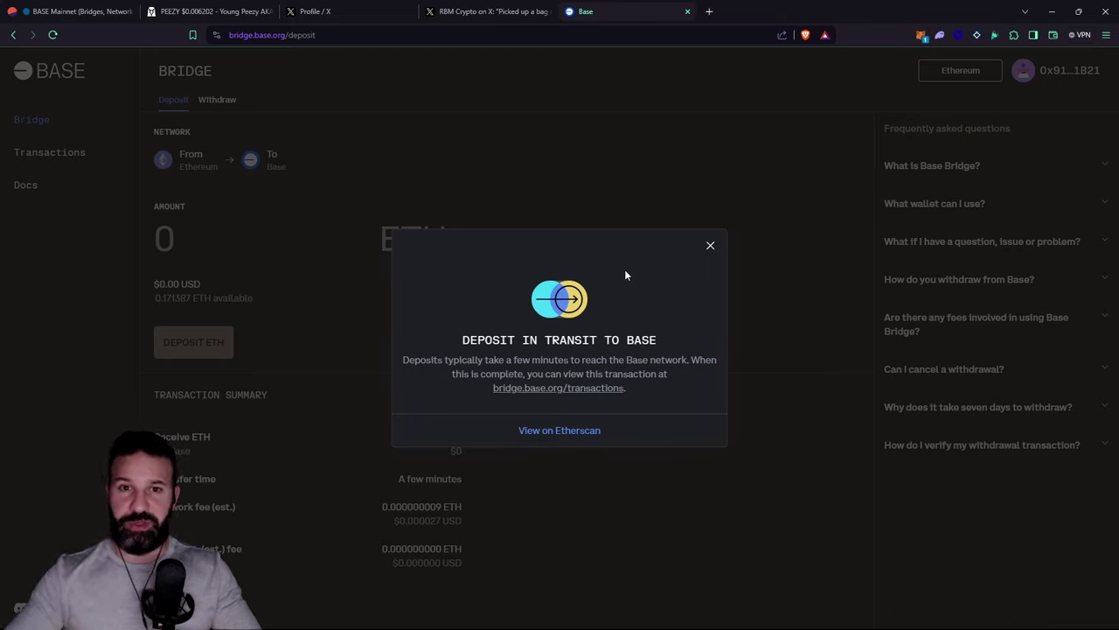
pyautogui.click(709, 246)
pyautogui.click(65, 155)
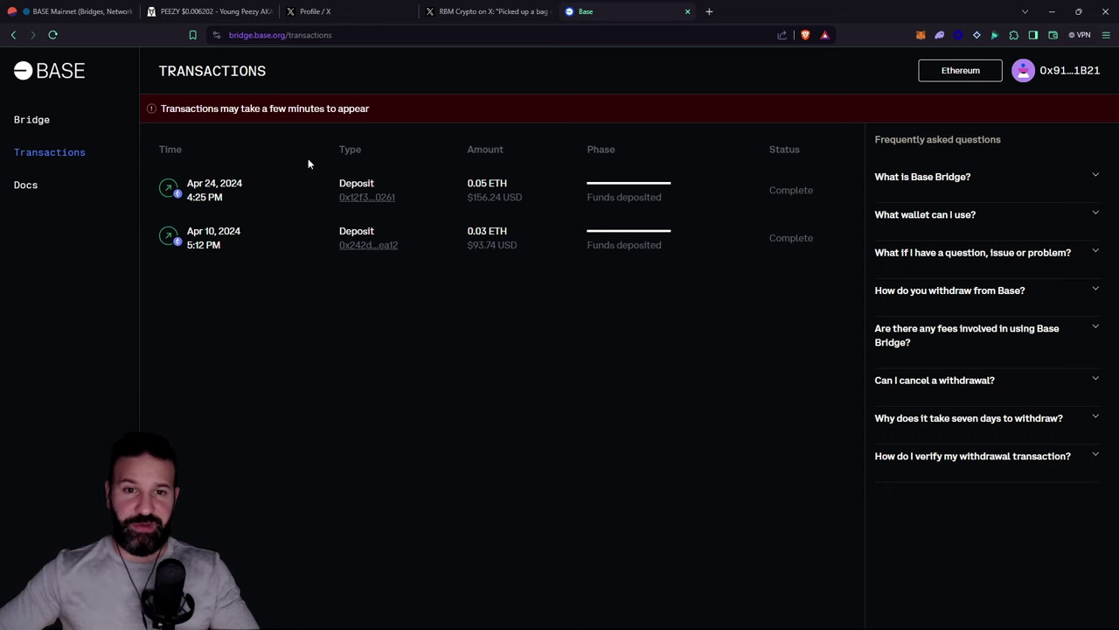
# Check the PEEZY chart, the project's quoted 1 Mil mark post, and the Young_Peezy on BASE profile on X.
pyautogui.click(210, 12)
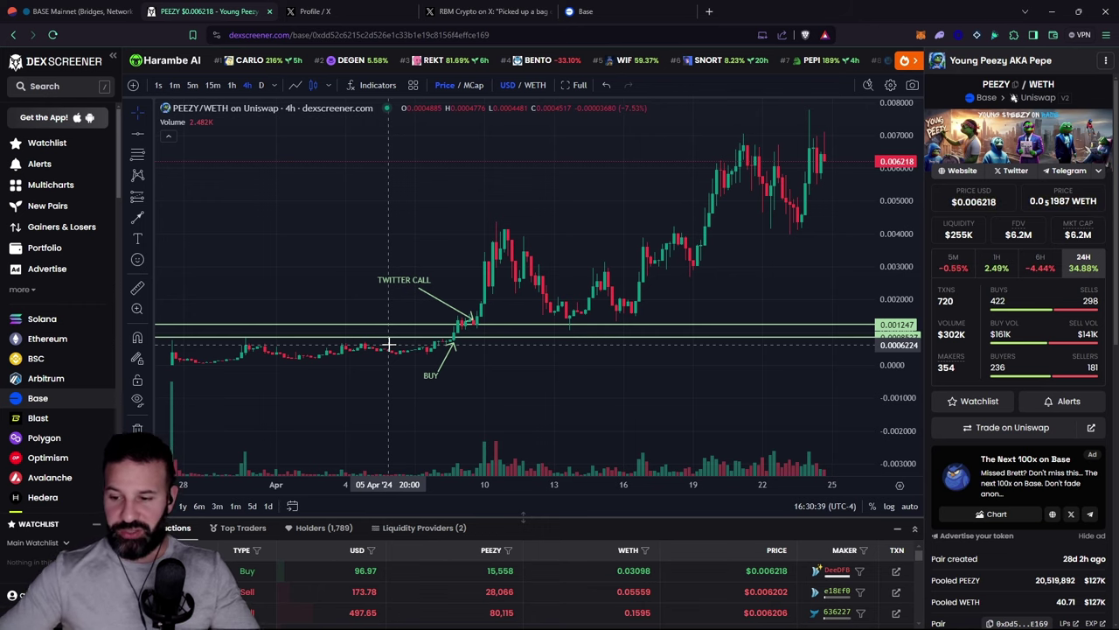
pyautogui.click(486, 11)
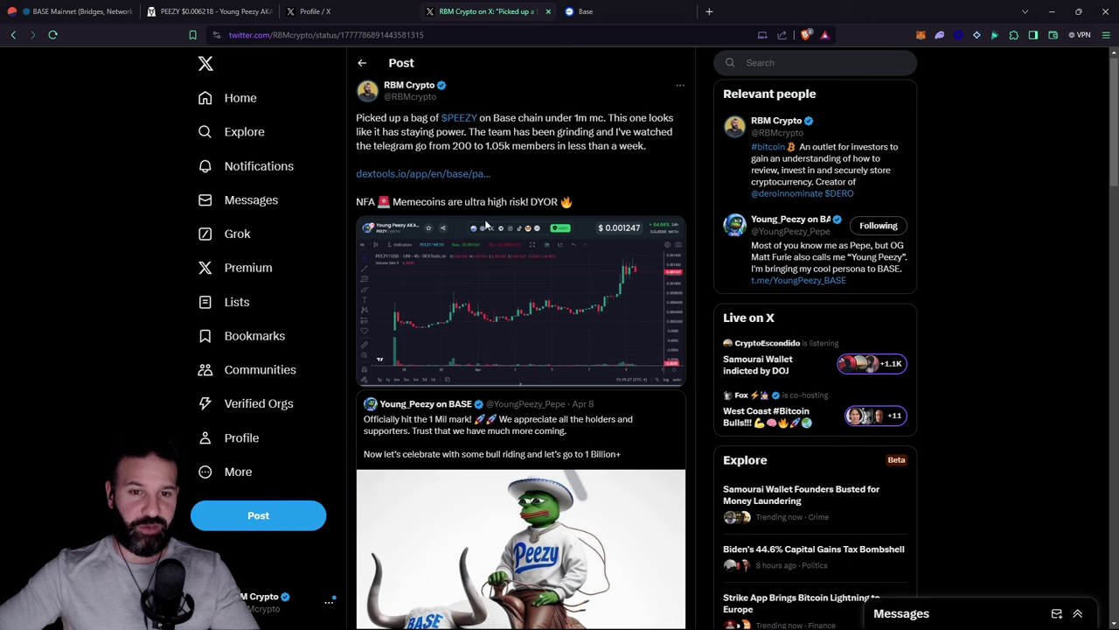
pyautogui.click(451, 428)
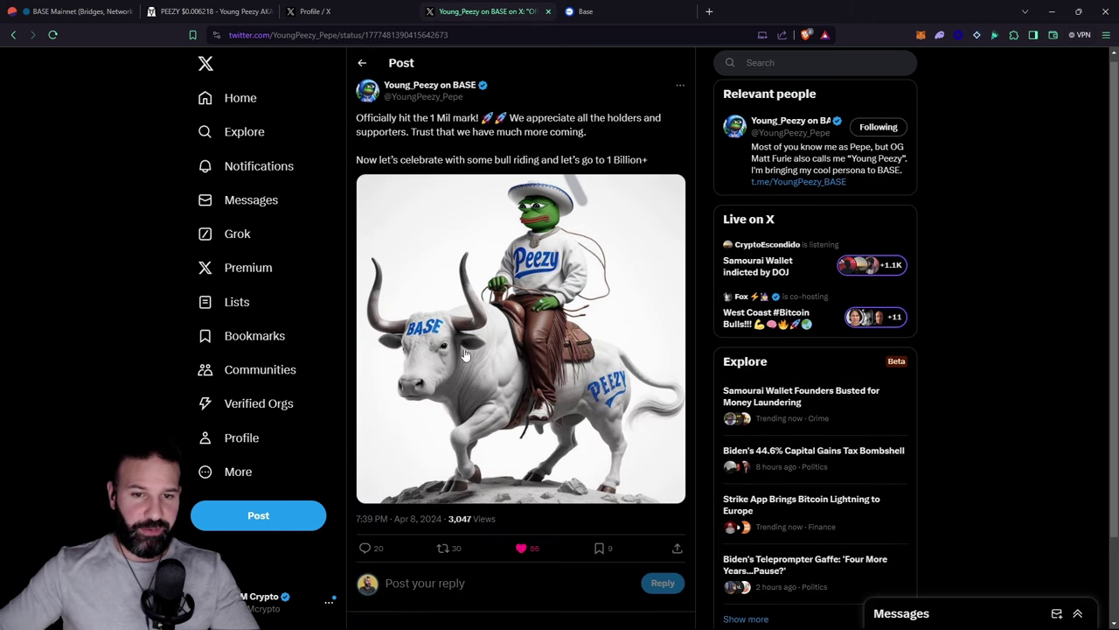
pyautogui.click(411, 87)
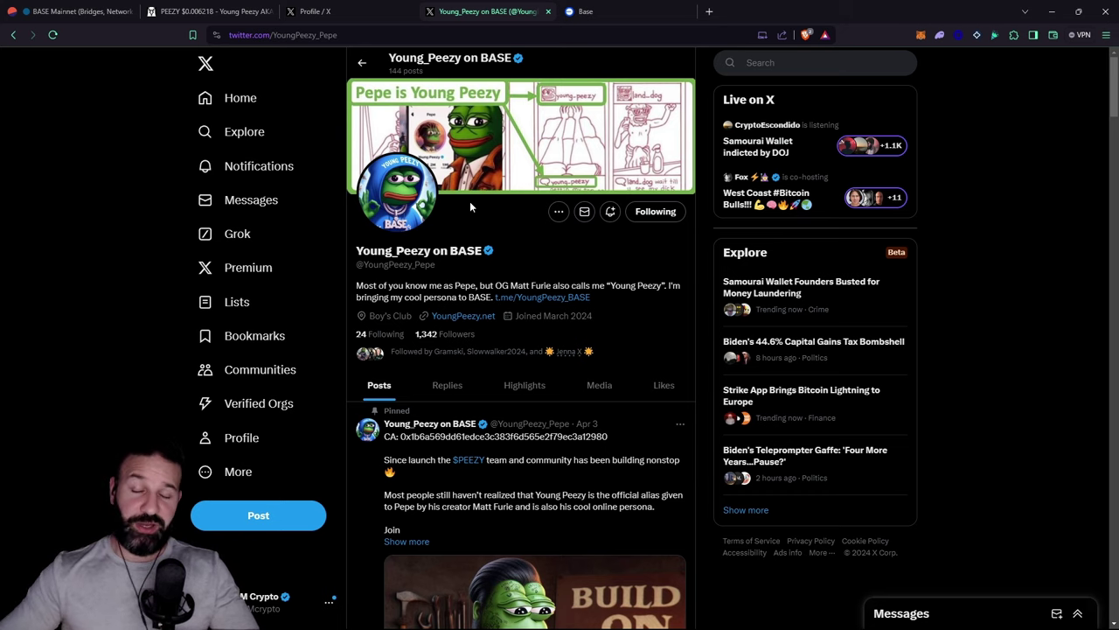
# Open the PEEZY trade on Uniswap from its DEX Screener page and allow the wallet to switch to Base Mainnet.
pyautogui.click(229, 11)
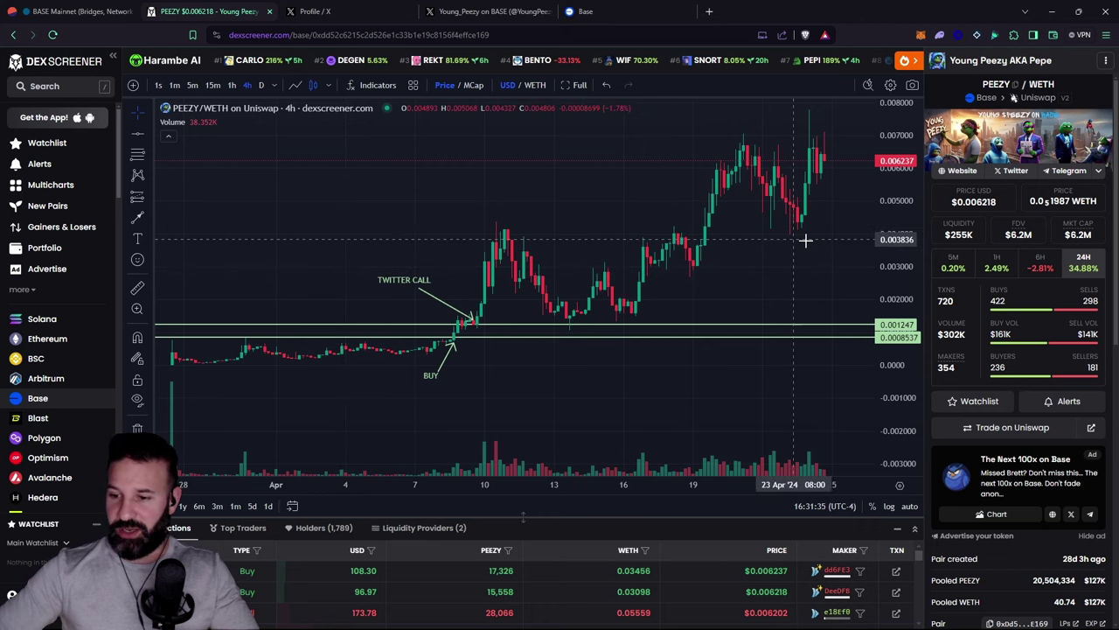
pyautogui.click(1090, 427)
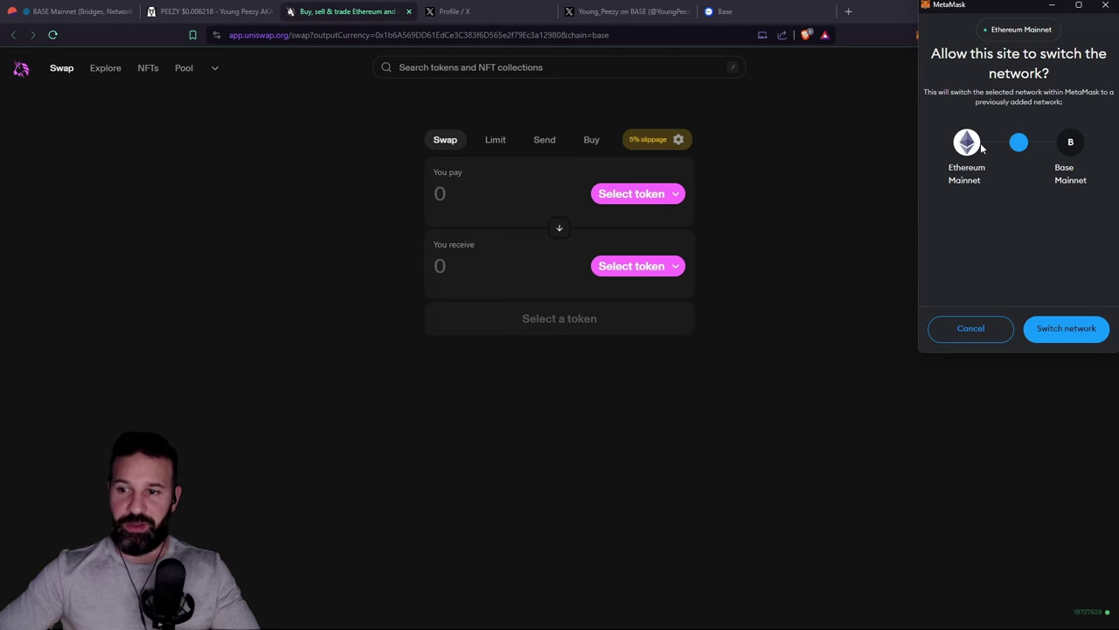
pyautogui.click(1062, 327)
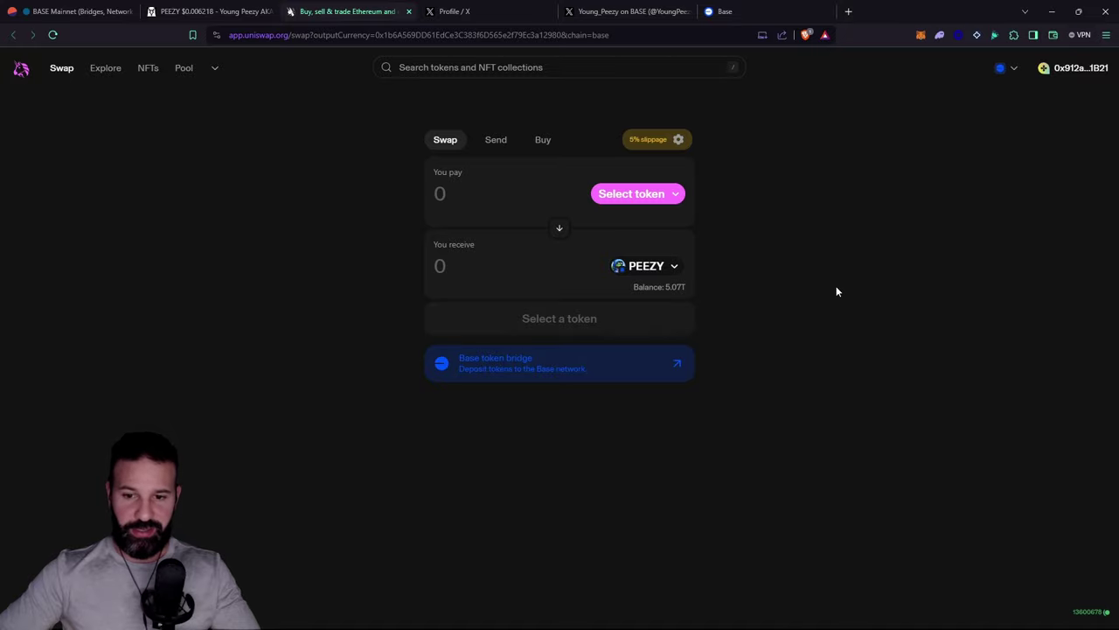
# Set up the swap to pay 0.025 ETH for PEEZY.
pyautogui.click(648, 194)
pyautogui.click(466, 217)
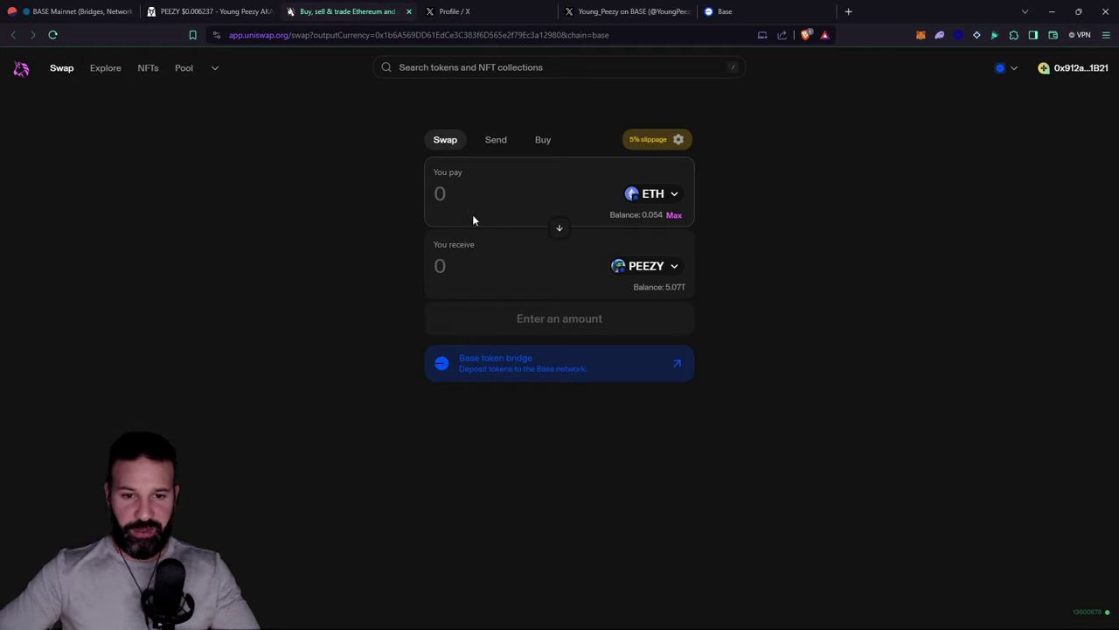
pyautogui.click(452, 194)
pyautogui.write('0.0')
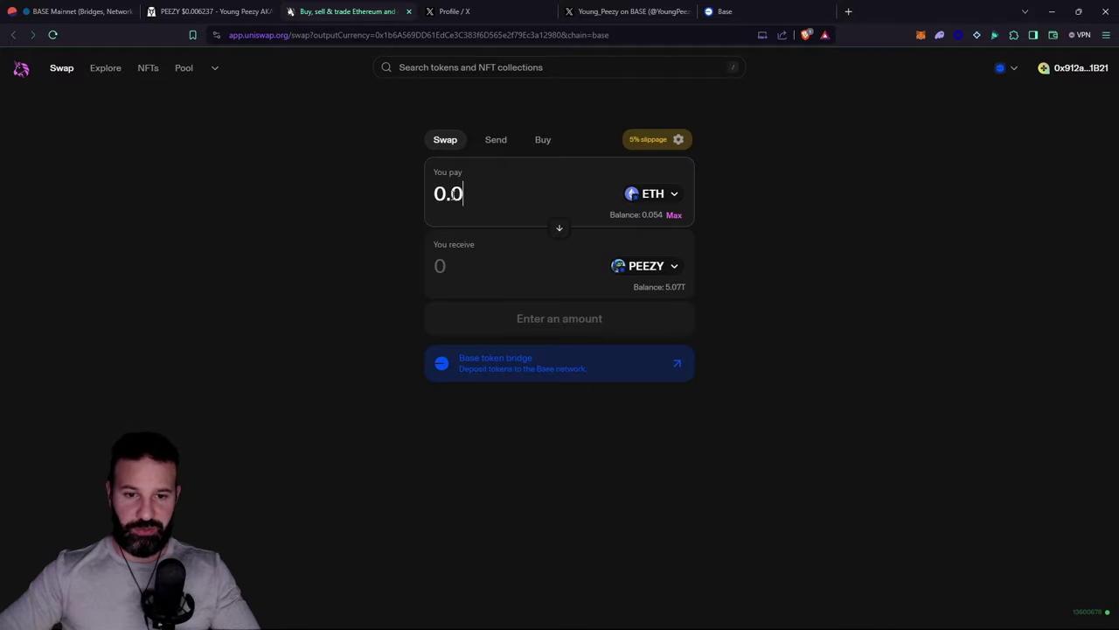
pyautogui.write('25')
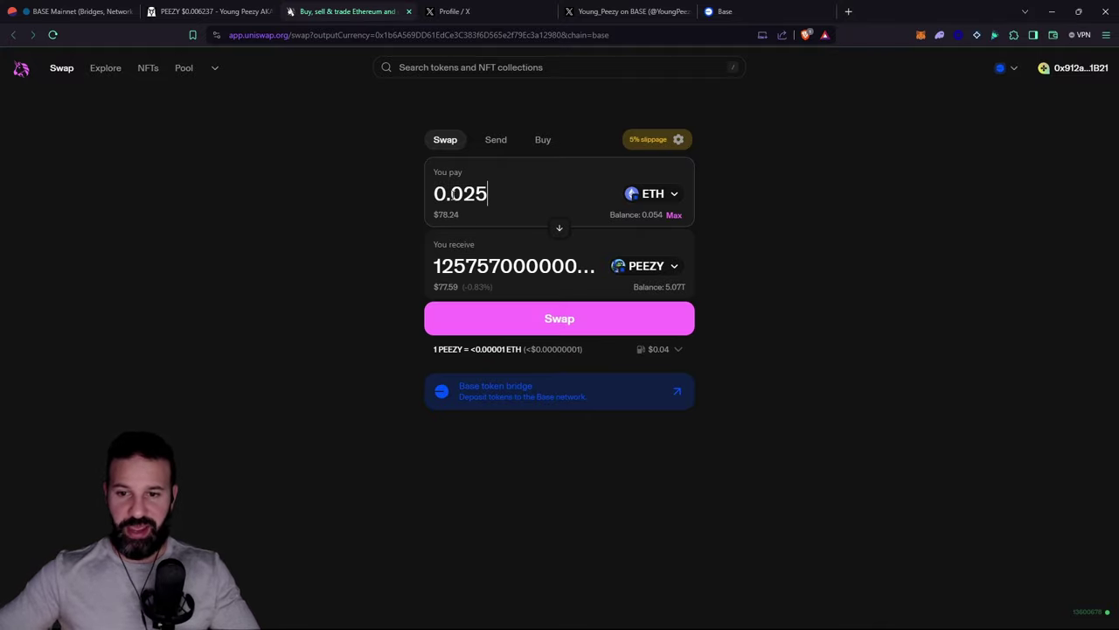
# Submit the ETH to PEEZY swap, approve the transaction in MetaMask, and dismiss the swap dialog.
pyautogui.click(560, 320)
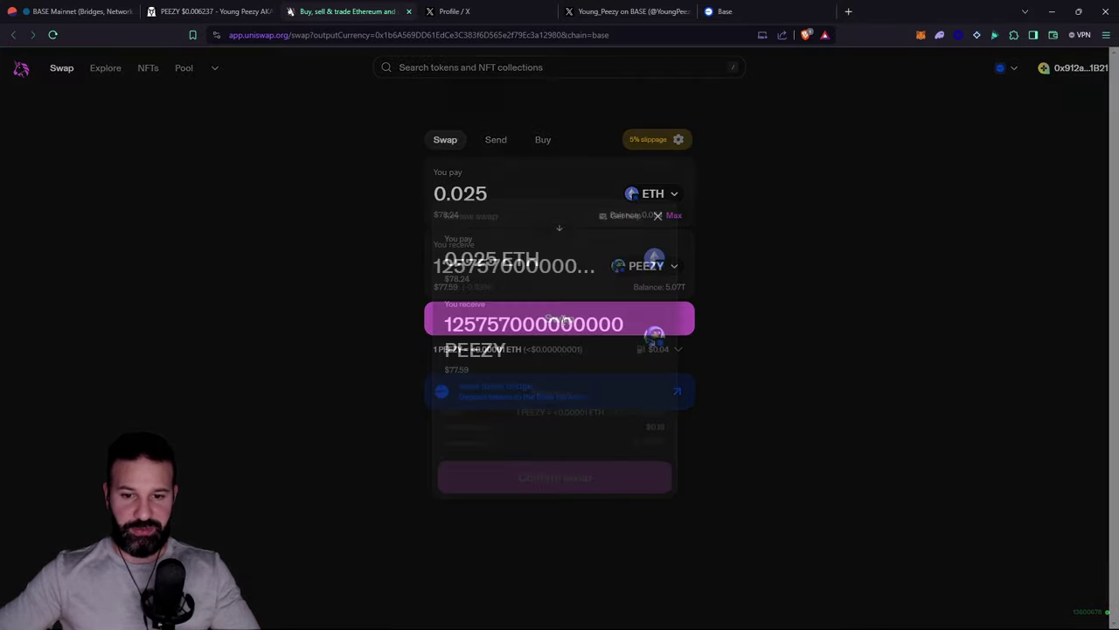
pyautogui.click(577, 466)
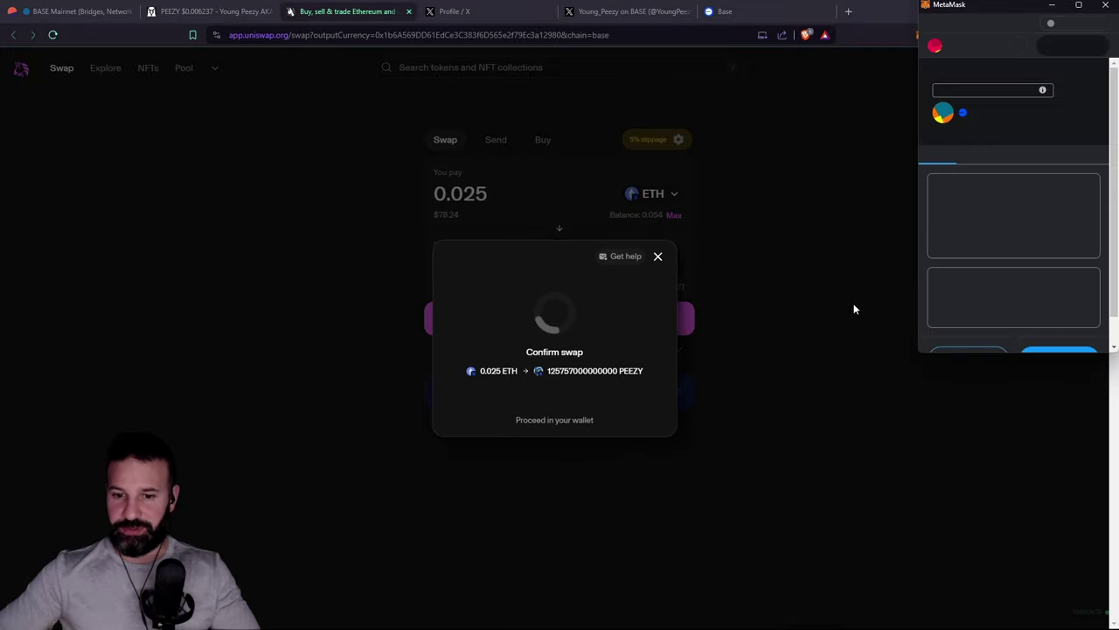
pyautogui.scroll(-1, 1042, 276)
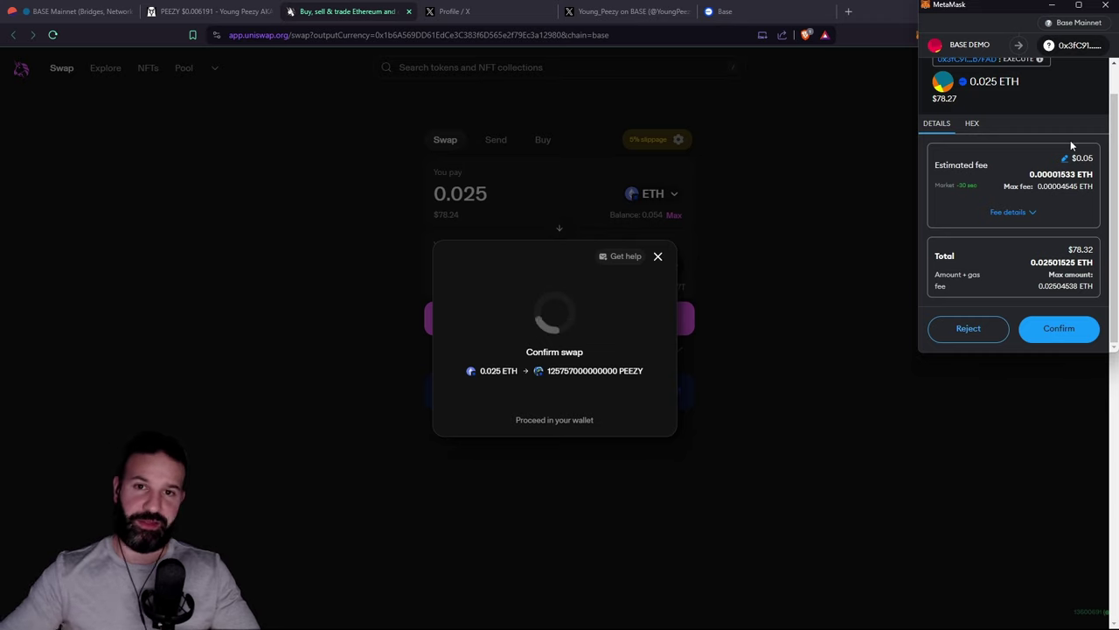
pyautogui.click(1062, 330)
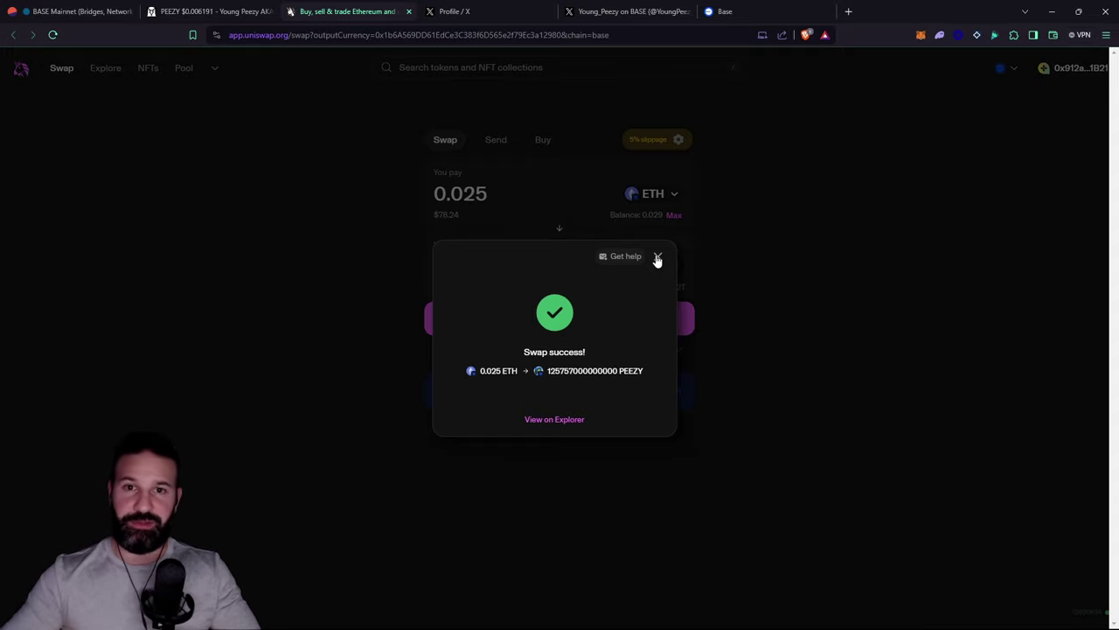
pyautogui.click(657, 258)
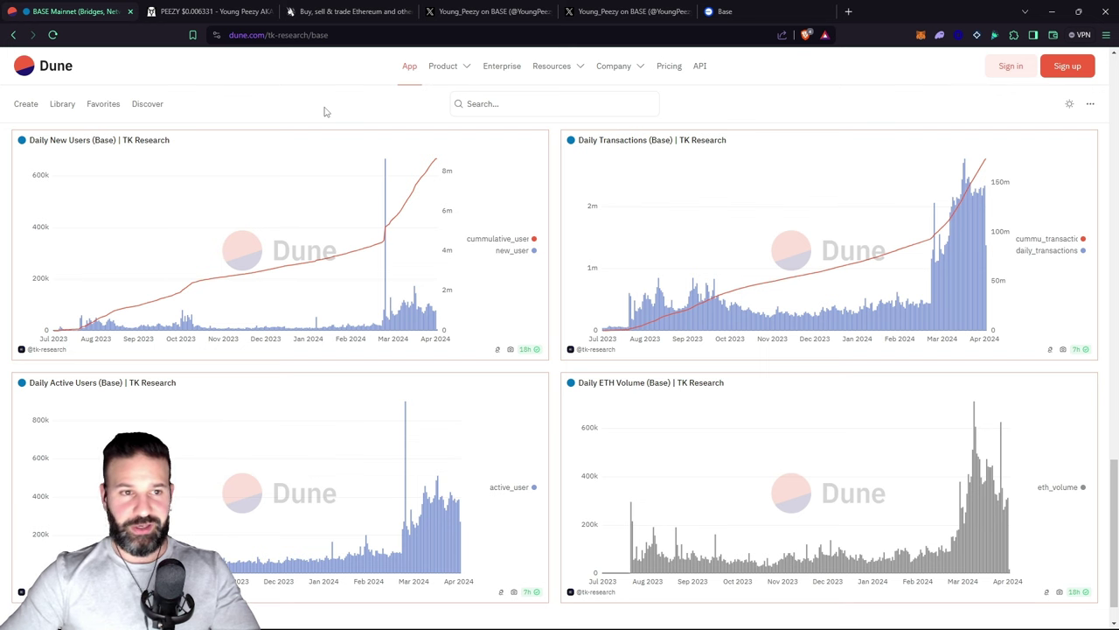
# Revisit the PEEZY/WETH chart on DEX Screener and the deposit history on the Base bridge.
pyautogui.click(210, 11)
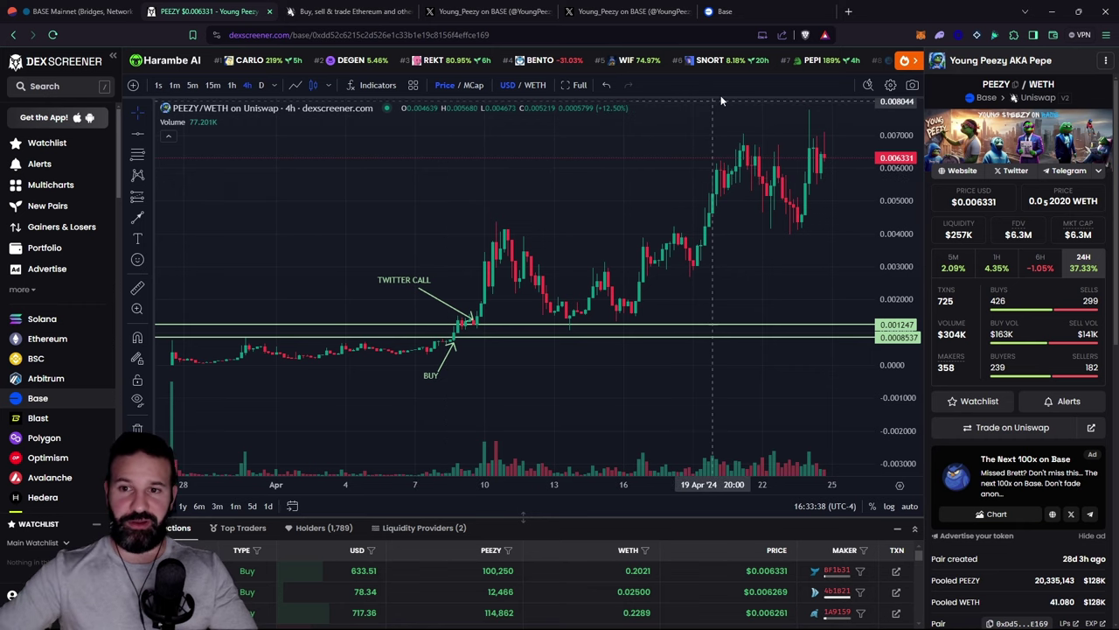
pyautogui.click(752, 12)
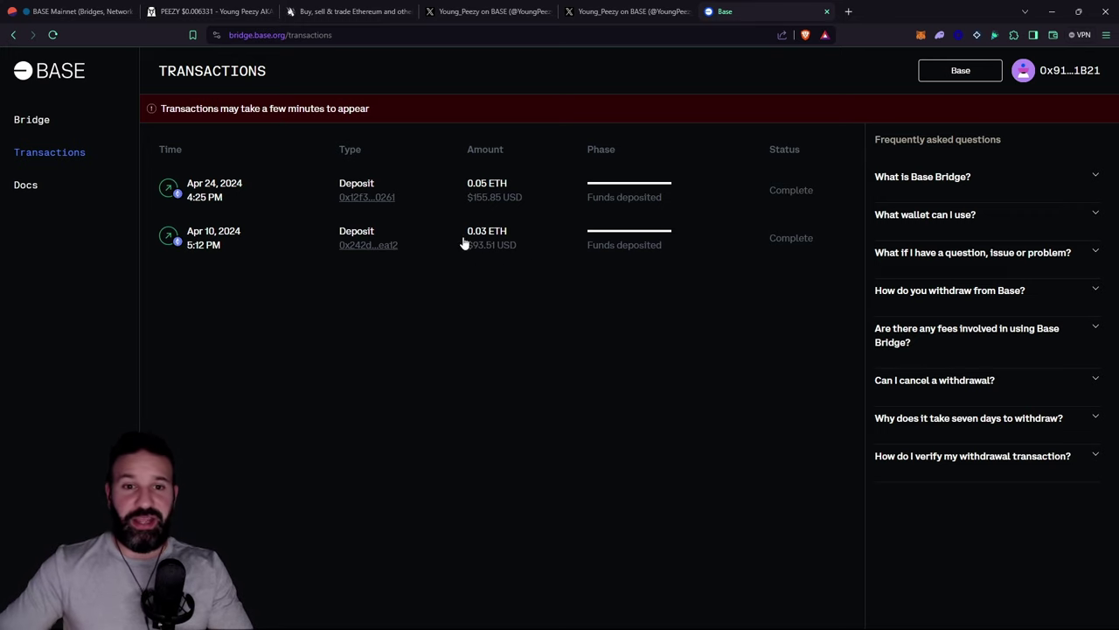
pyautogui.click(209, 11)
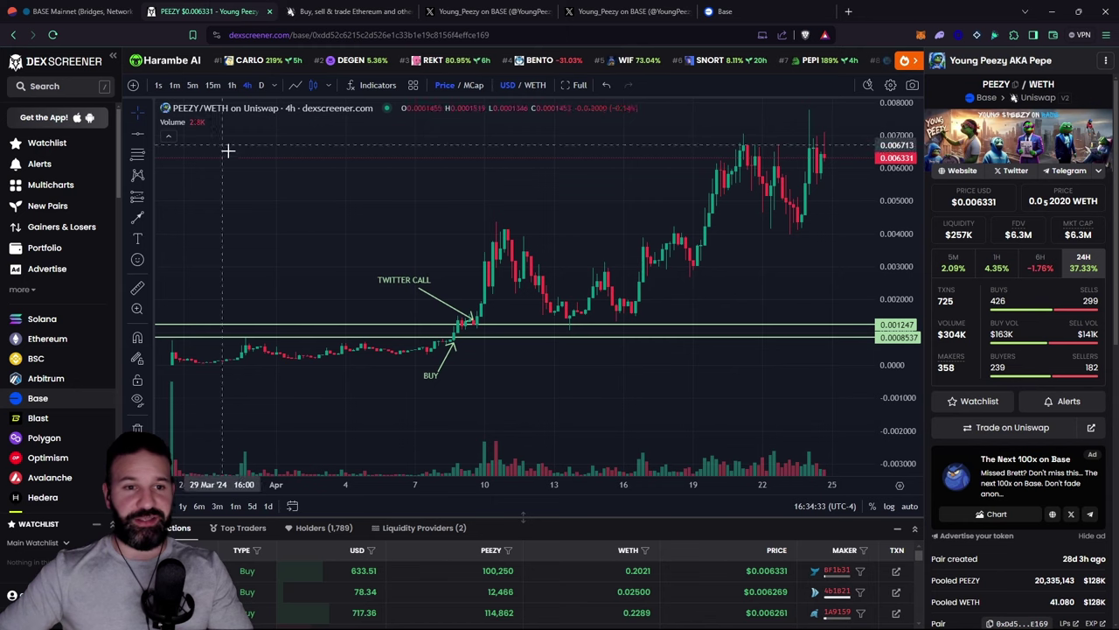